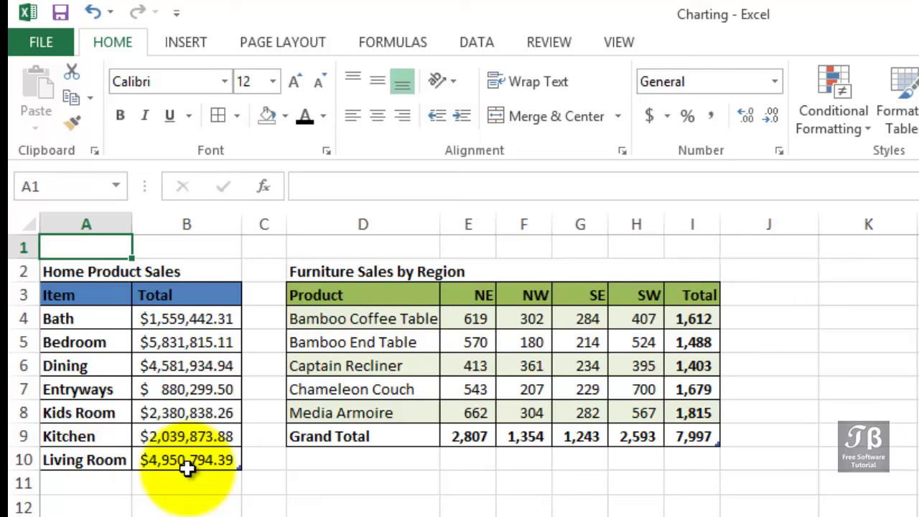
Step: Insert a 3-D pie chart of the item totals in A4:B10 and nudge it slightly left and down
{"action": "left_click_drag", "start_coordinate": [85, 319], "coordinate": [192, 460]}
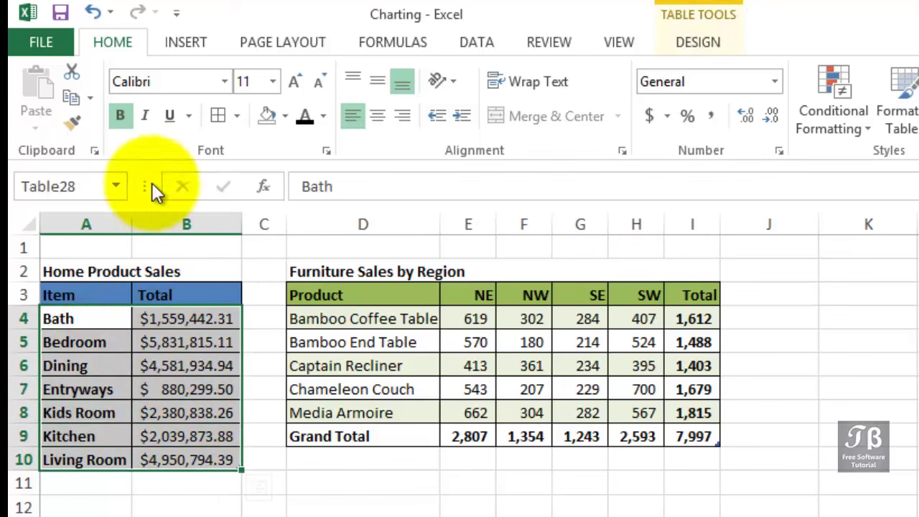
{"action": "left_click", "coordinate": [183, 43]}
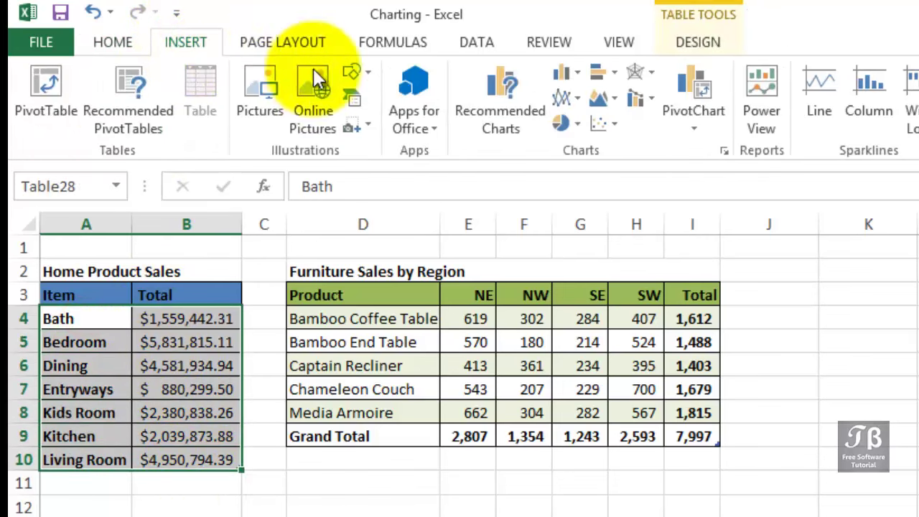
{"action": "left_click", "coordinate": [574, 124]}
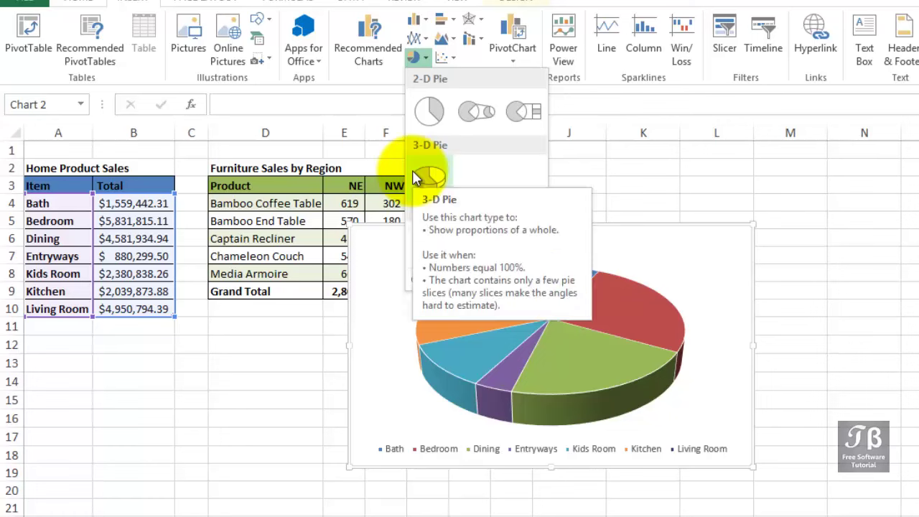
{"action": "left_click", "coordinate": [411, 172]}
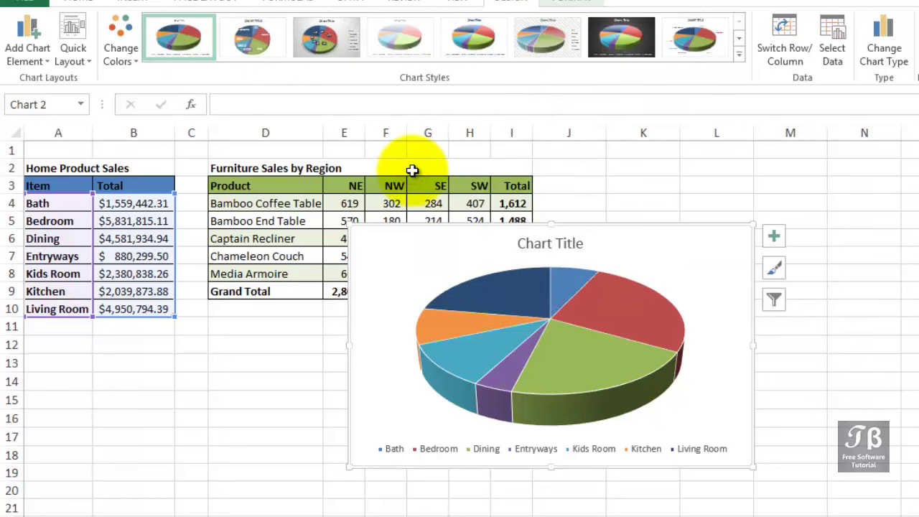
{"action": "mouse_move", "coordinate": [564, 224]}
{"action": "left_mouse_down"}
{"action": "mouse_move", "coordinate": [508, 232]}
{"action": "mouse_move", "coordinate": [505, 242]}
{"action": "left_mouse_up"}
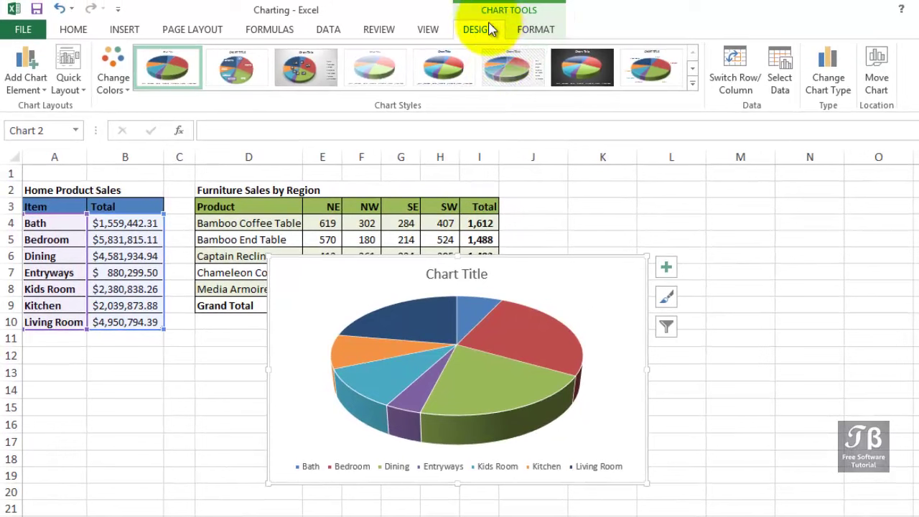
{"action": "left_click", "coordinate": [522, 31]}
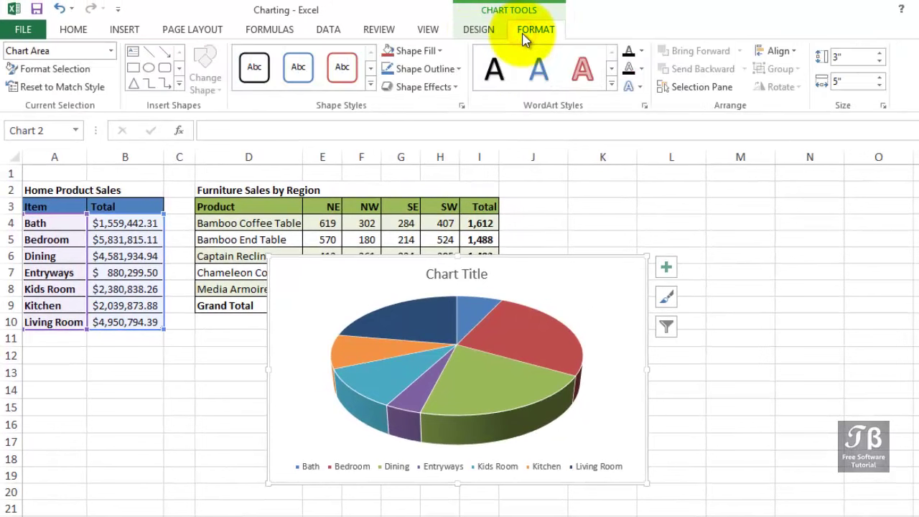
{"action": "left_click", "coordinate": [476, 35]}
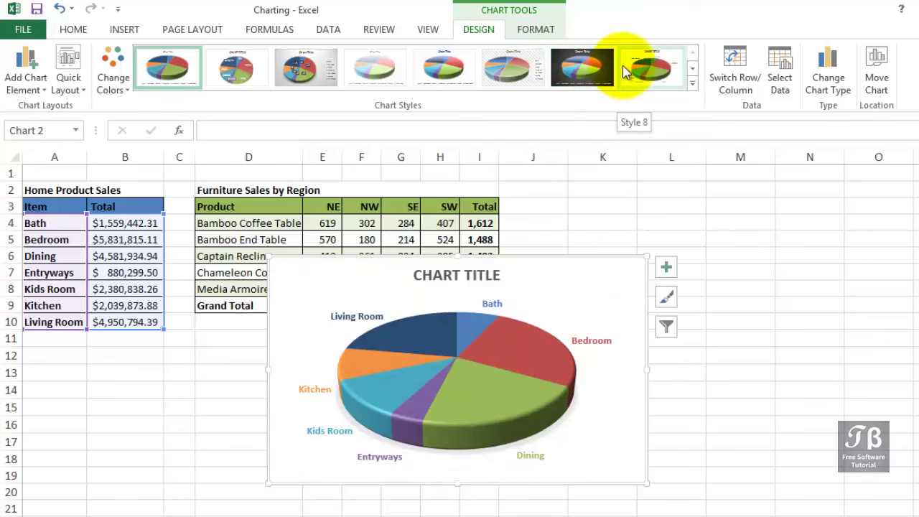
Step: Apply chart Style 7, the dark 3-D style, to the pie chart
{"action": "left_click", "coordinate": [692, 83]}
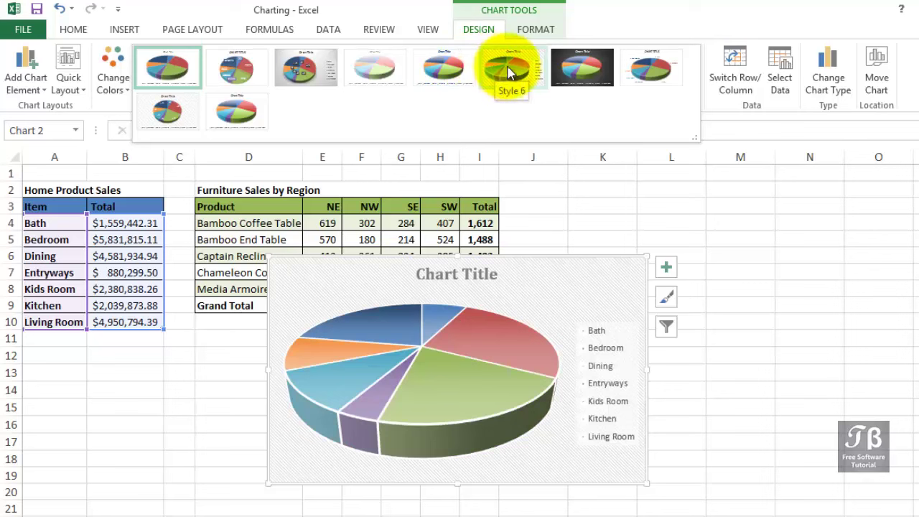
{"action": "left_click", "coordinate": [583, 69]}
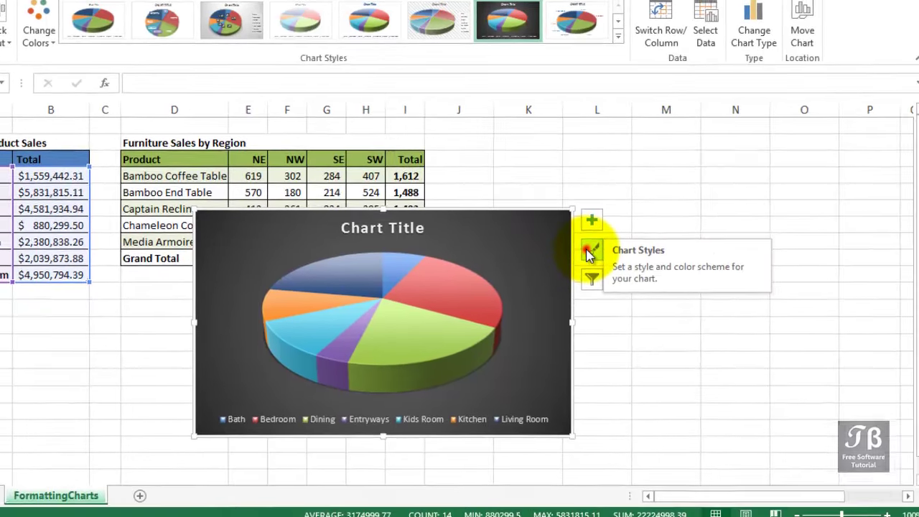
{"action": "left_click", "coordinate": [665, 302]}
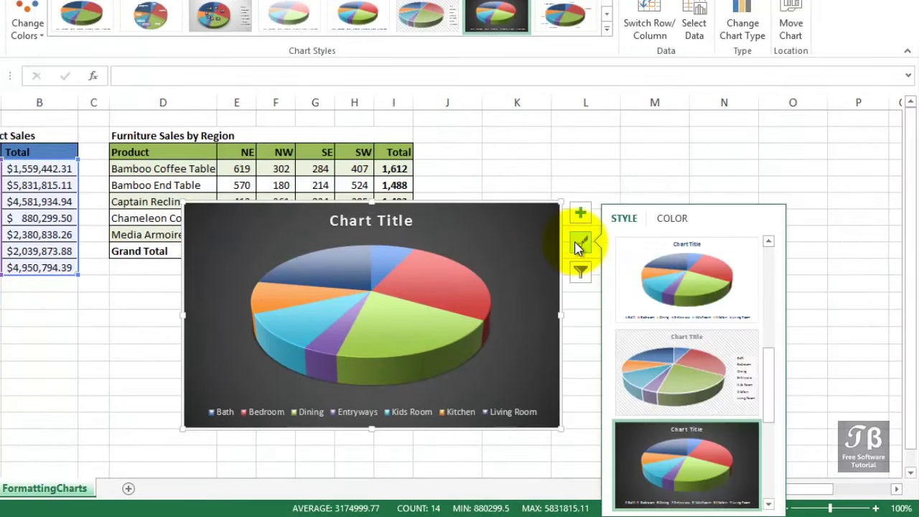
{"action": "left_click", "coordinate": [768, 380]}
{"action": "left_click_drag", "start_coordinate": [767, 381], "coordinate": [765, 274]}
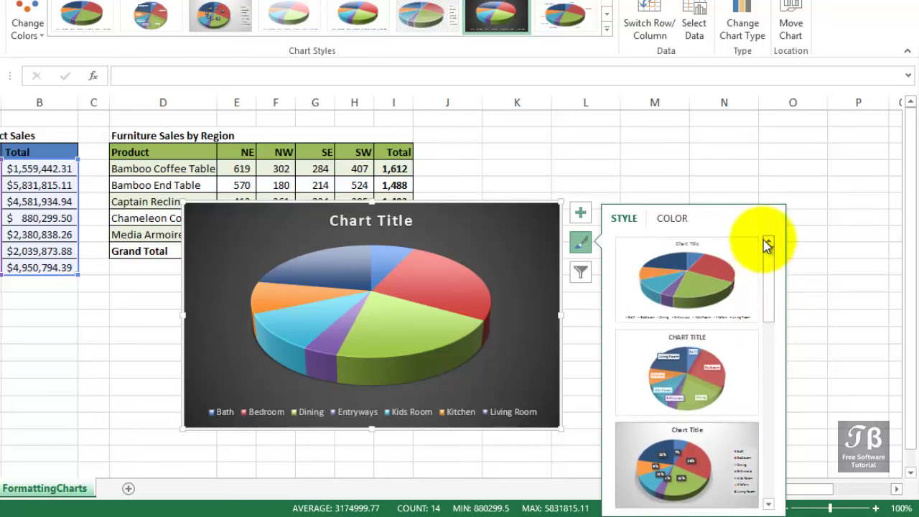
Step: Move the pie chart to the lower left over columns A–F, below both tables
{"action": "left_click", "coordinate": [503, 188]}
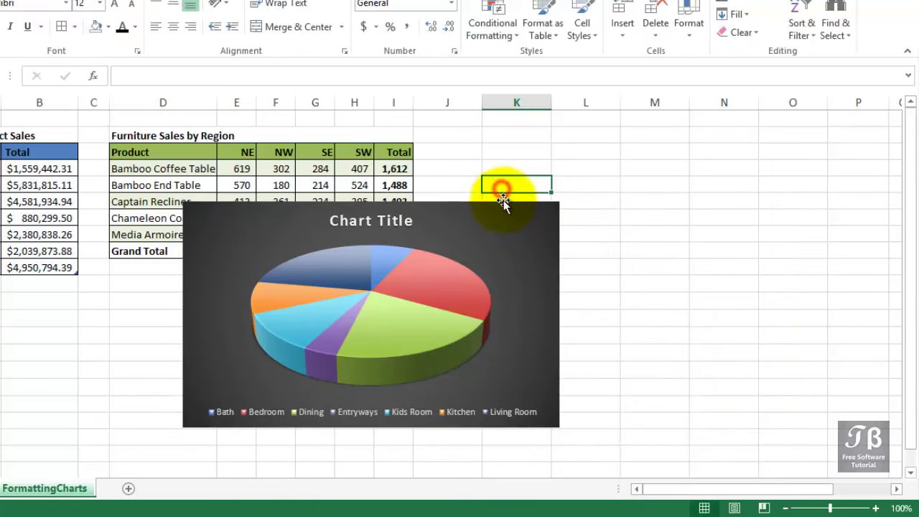
{"action": "left_click_drag", "start_coordinate": [499, 208], "coordinate": [94, 299]}
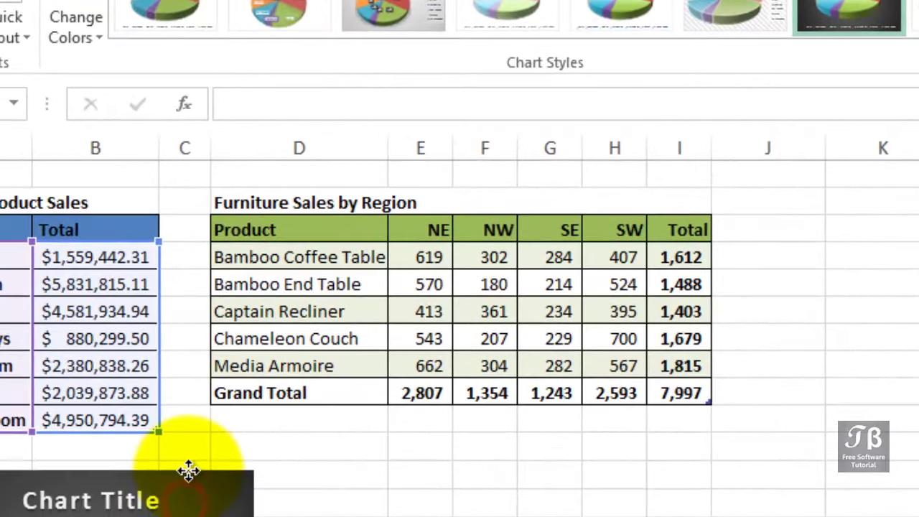
{"action": "left_click", "coordinate": [312, 500]}
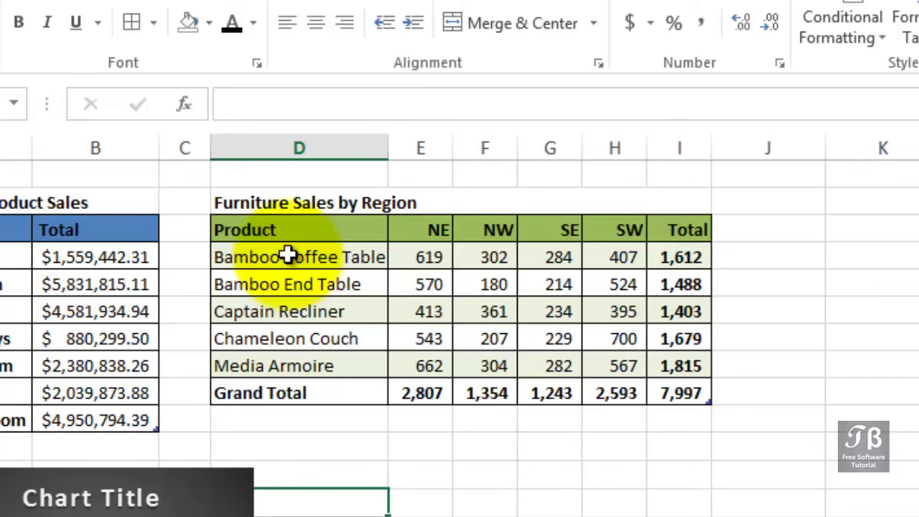
Step: Insert a default column chart of furniture sales by NE, NW, SE, SW with Alt+F1
{"action": "left_click_drag", "start_coordinate": [252, 230], "coordinate": [632, 362]}
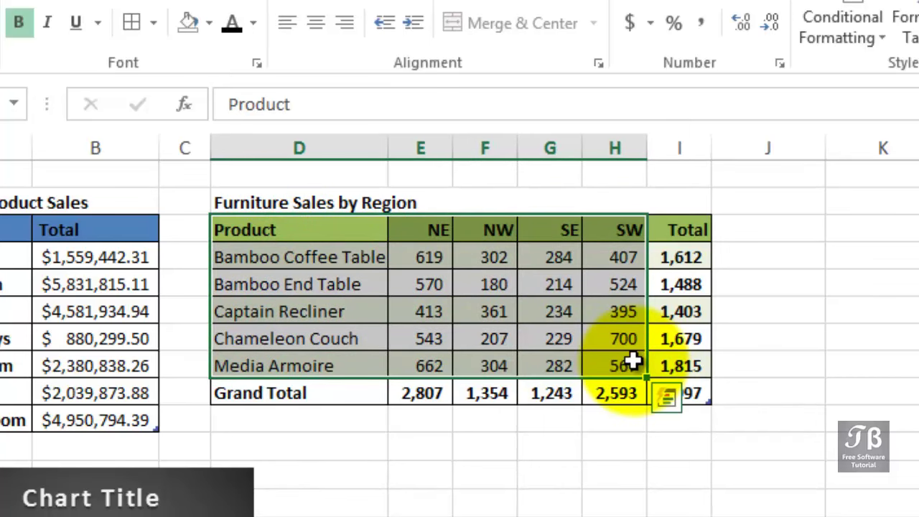
{"action": "key", "text": "alt+F1"}
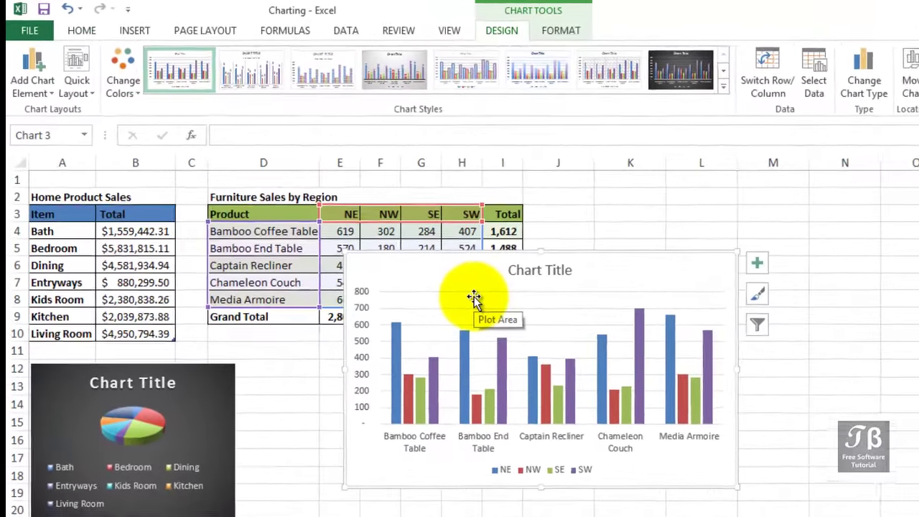
{"action": "left_click_drag", "start_coordinate": [539, 262], "coordinate": [666, 317]}
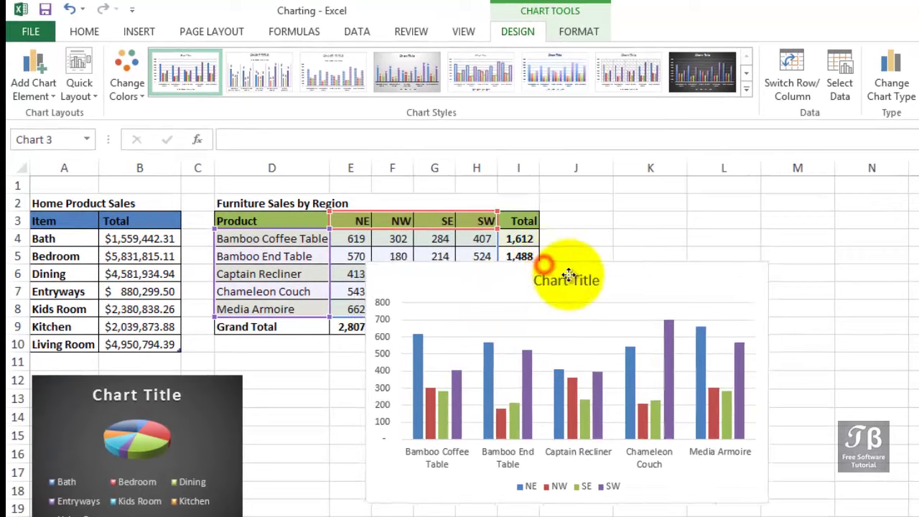
{"action": "left_click", "coordinate": [745, 90]}
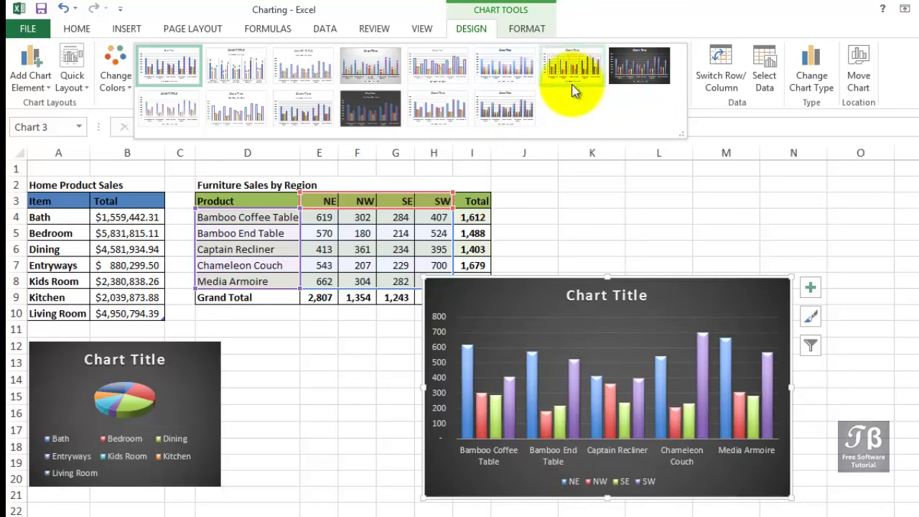
Step: Apply Style 14 to the column chart, move it over J3:O16 and enlarge it
{"action": "left_click", "coordinate": [488, 108]}
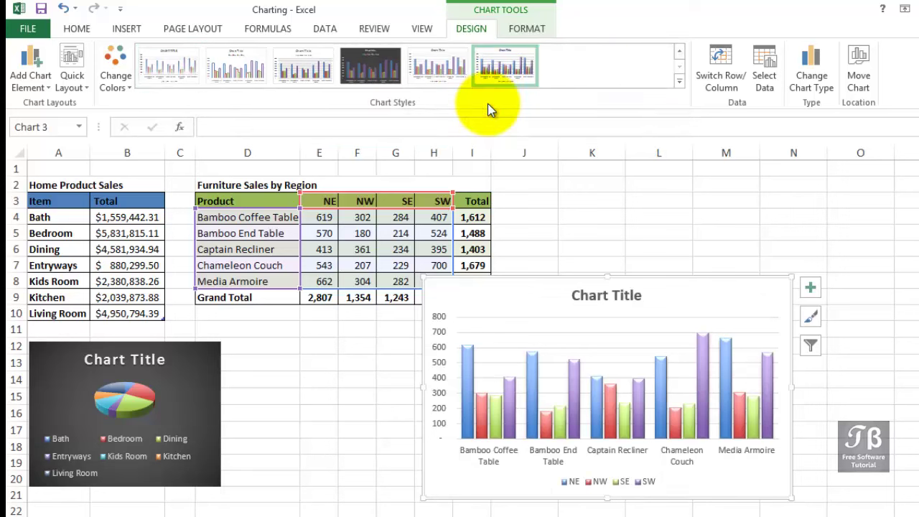
{"action": "left_click_drag", "start_coordinate": [557, 277], "coordinate": [650, 205]}
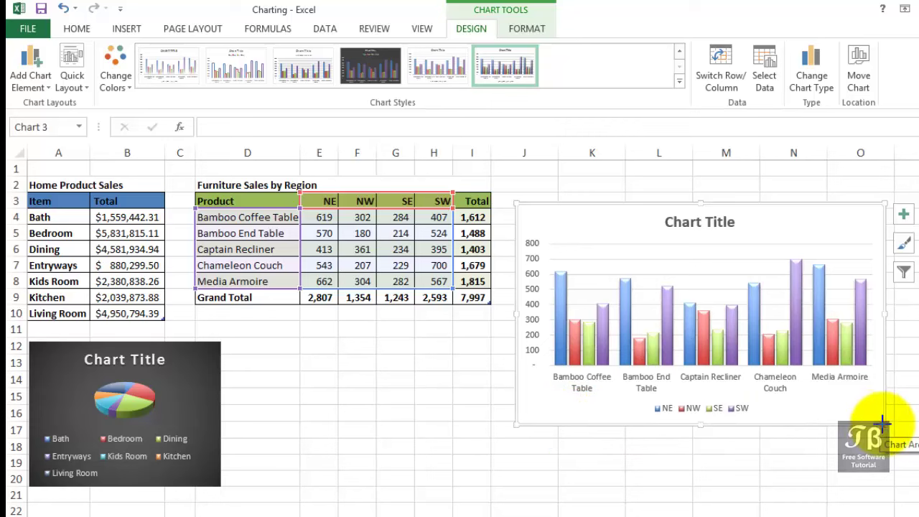
{"action": "left_click_drag", "start_coordinate": [880, 423], "coordinate": [918, 451]}
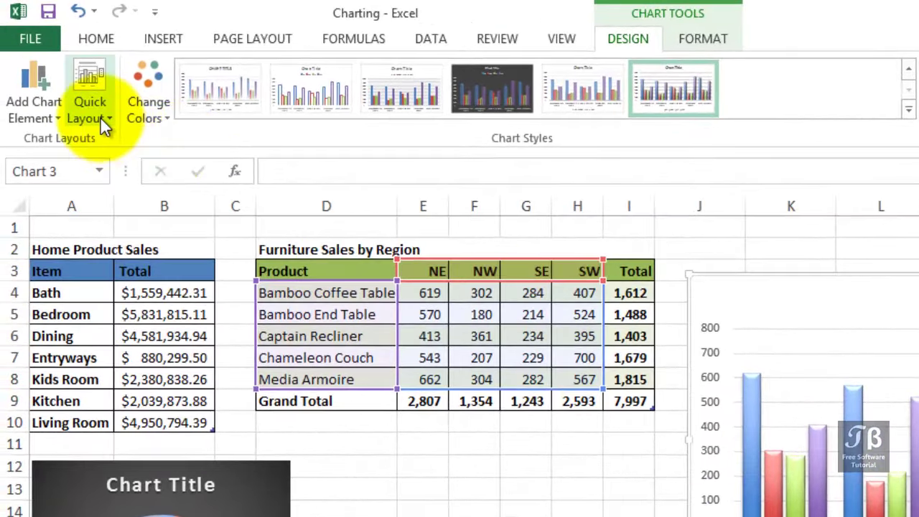
Step: Apply Quick Layout 9 to the column chart for axis titles and a right-side legend
{"action": "left_click", "coordinate": [100, 116]}
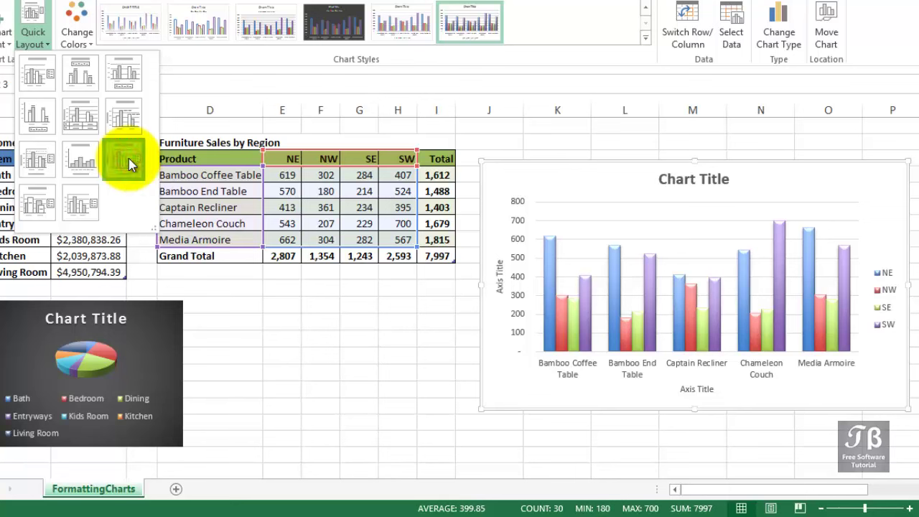
{"action": "left_click", "coordinate": [129, 158]}
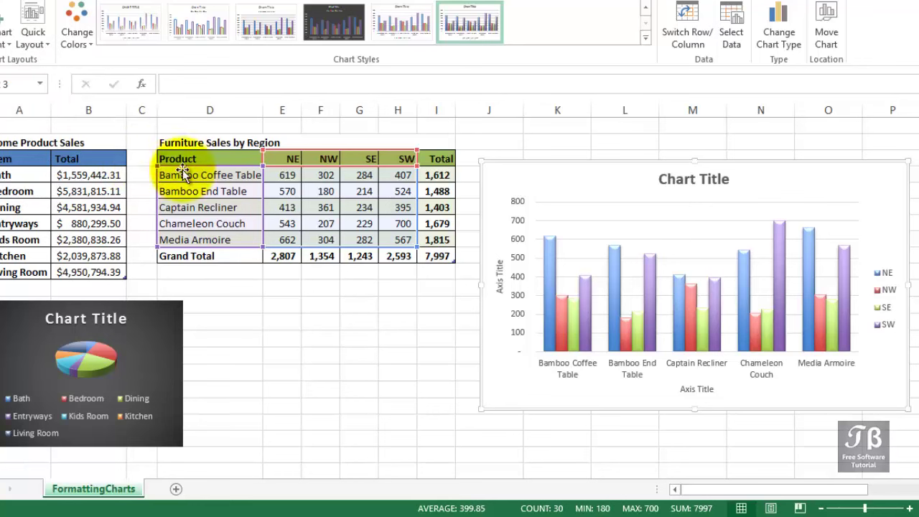
{"action": "left_click", "coordinate": [698, 180]}
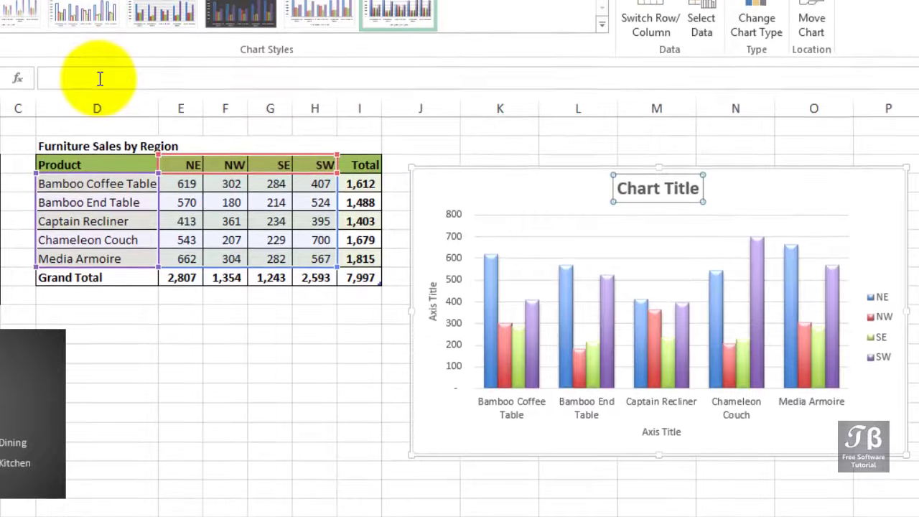
Step: Link the chart title to cell D2 so it reads 'Furniture Sales by Region'
{"action": "left_click", "coordinate": [99, 13]}
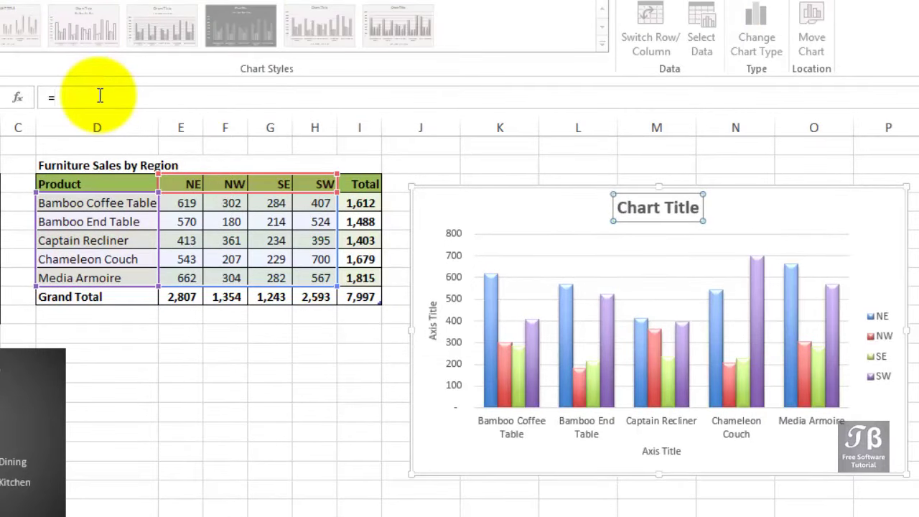
{"action": "type", "text": "="}
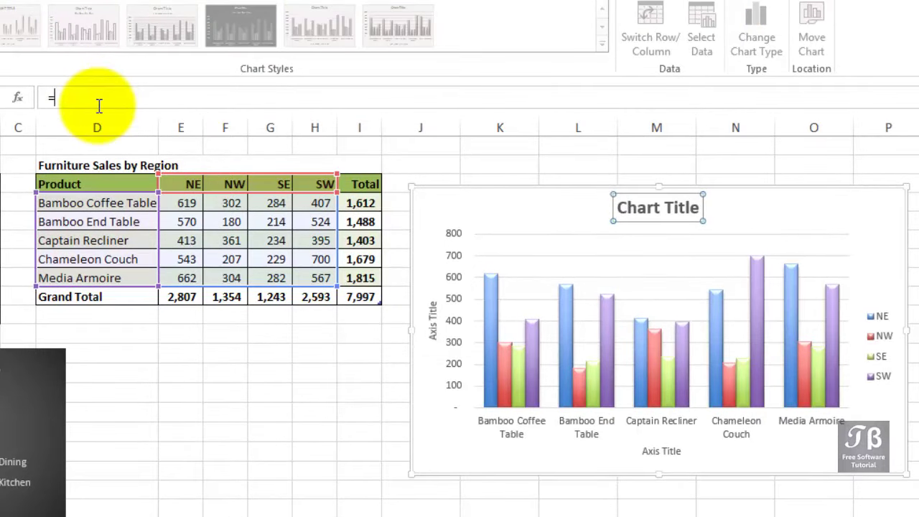
{"action": "left_click", "coordinate": [106, 166]}
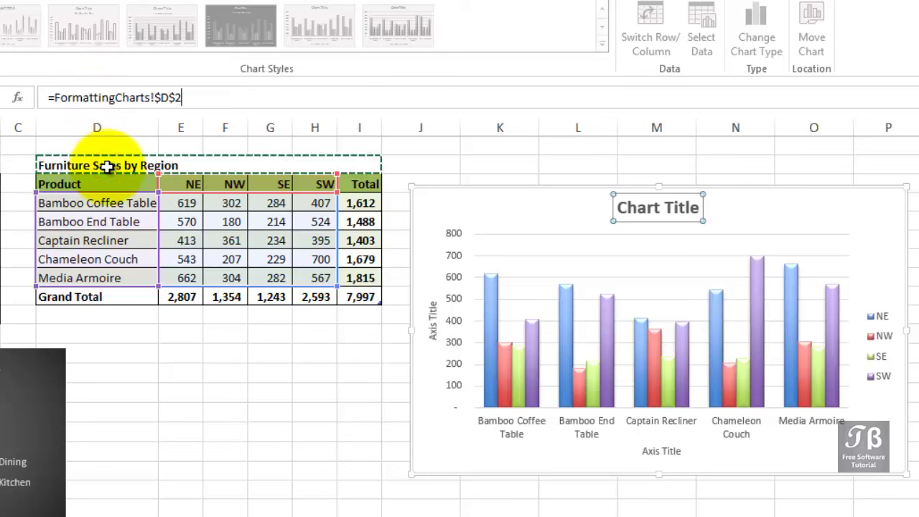
{"action": "key", "text": "Return"}
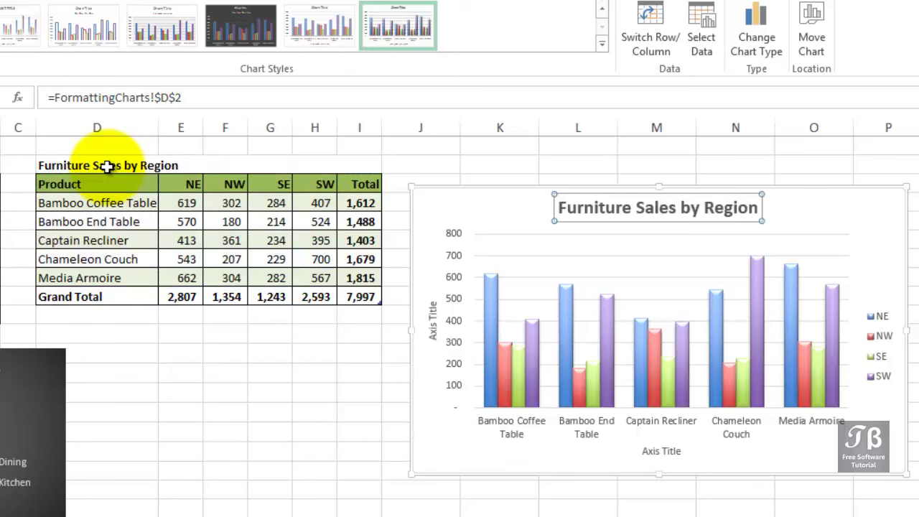
{"action": "left_click", "coordinate": [432, 326]}
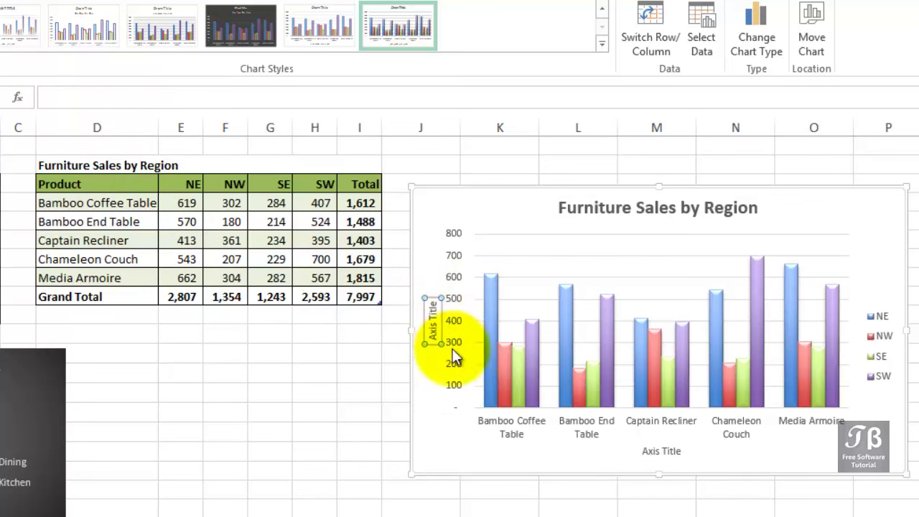
Step: Replace the vertical axis title placeholder with 'Items Sold', fixing the typo
{"action": "left_click", "coordinate": [433, 323]}
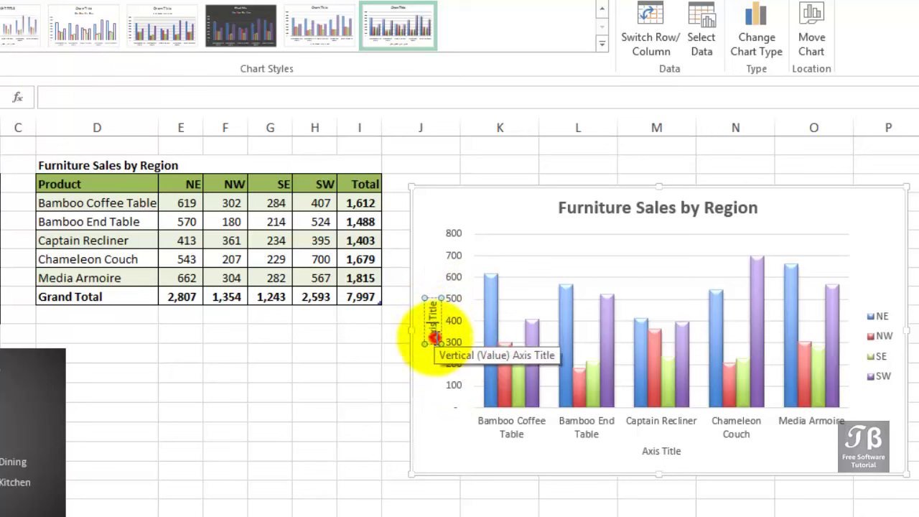
{"action": "left_click_drag", "start_coordinate": [430, 287], "coordinate": [441, 336]}
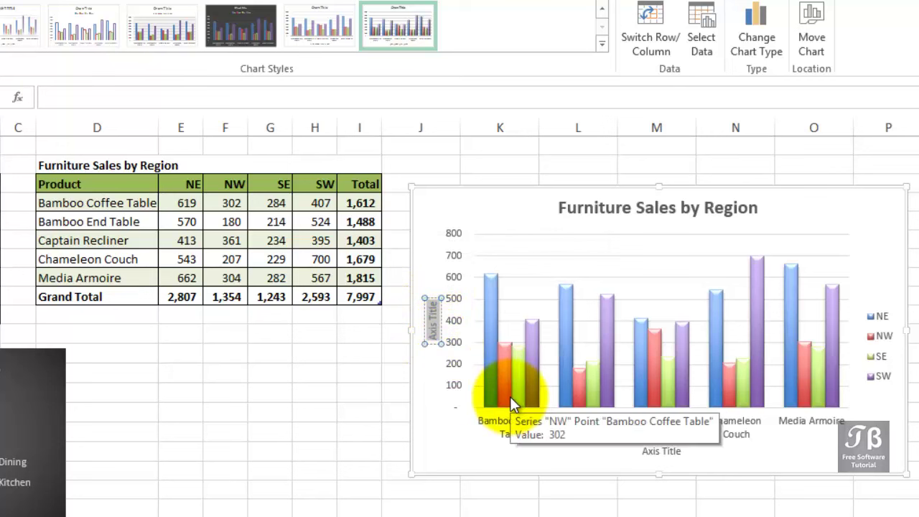
{"action": "type", "text": "Items"}
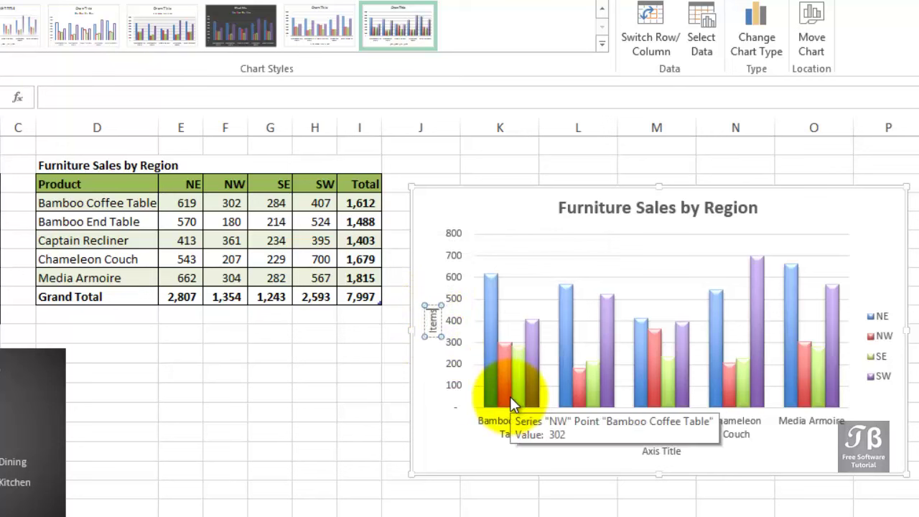
{"action": "type", "text": " Soled"}
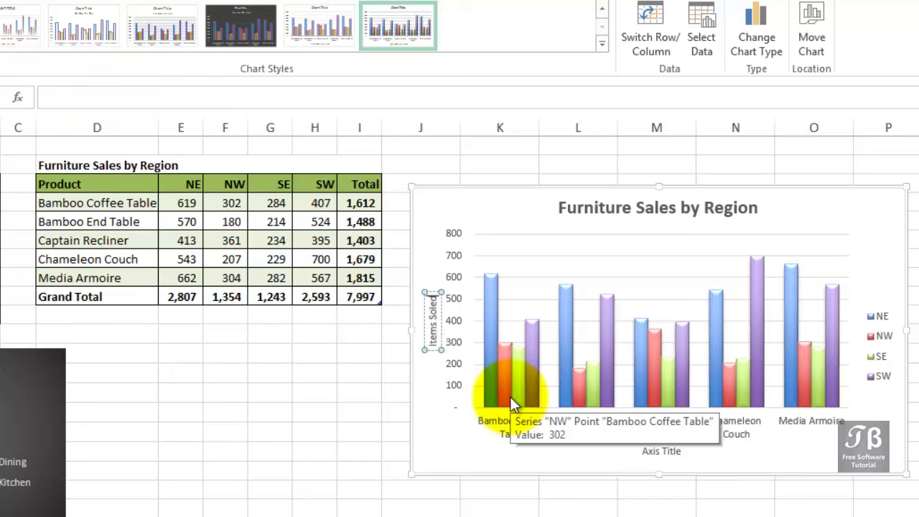
{"action": "key", "text": "BackSpace"}
{"action": "key", "text": "BackSpace"}
{"action": "type", "text": "d"}
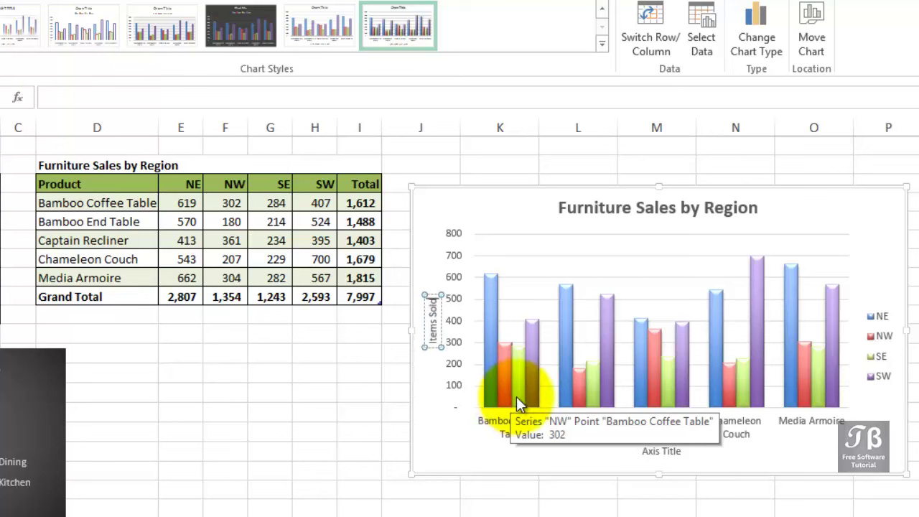
Step: Format the 'Items Sold' vertical axis title as 12 pt bold
{"action": "double_click", "coordinate": [432, 324]}
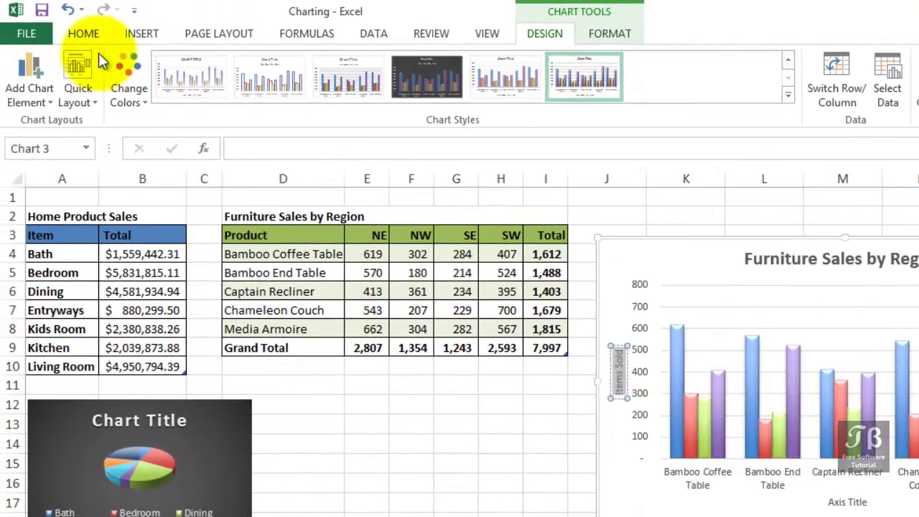
{"action": "left_click", "coordinate": [94, 37]}
{"action": "left_click", "coordinate": [211, 65]}
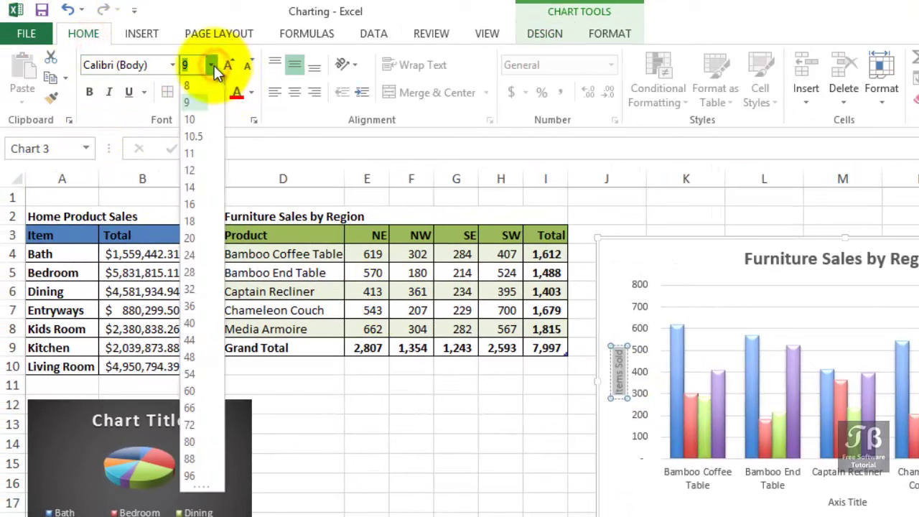
{"action": "left_click", "coordinate": [195, 174]}
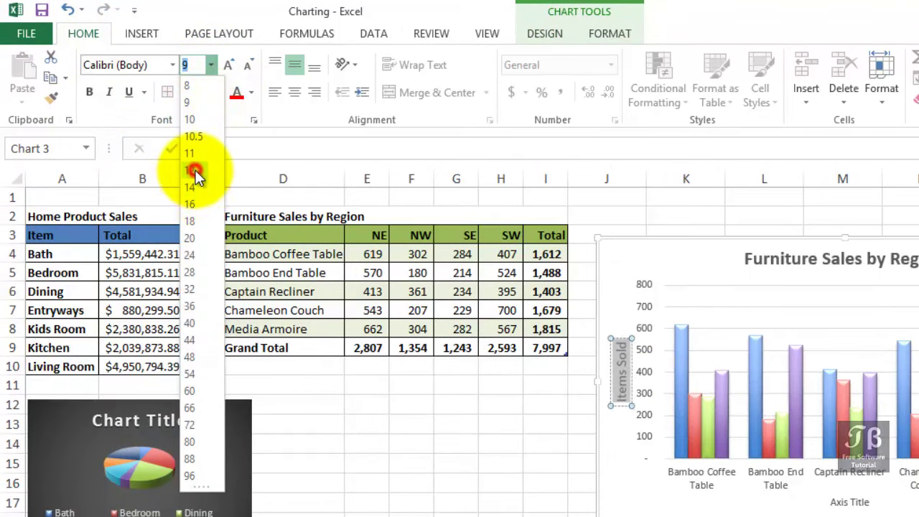
{"action": "left_click", "coordinate": [91, 95]}
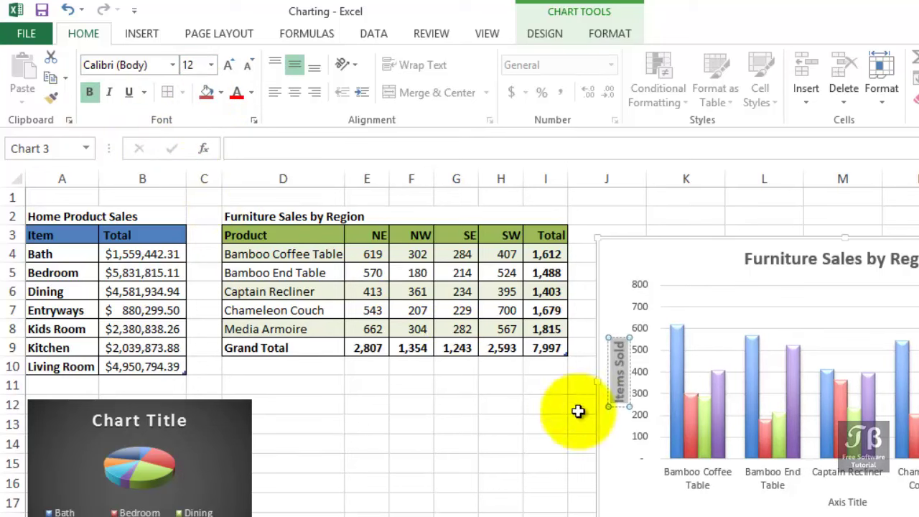
{"action": "left_click", "coordinate": [608, 443]}
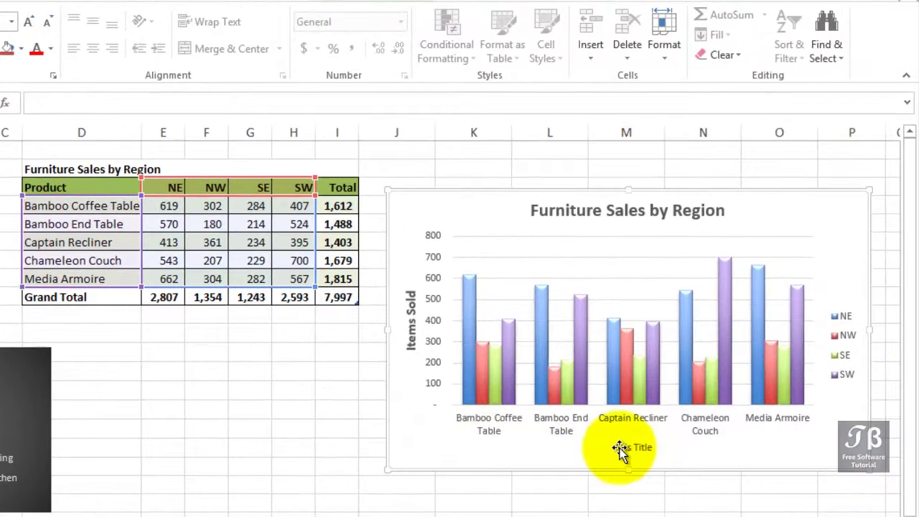
Step: Delete the column chart's horizontal axis title, leaving only 'Items Sold'
{"action": "left_click", "coordinate": [659, 452]}
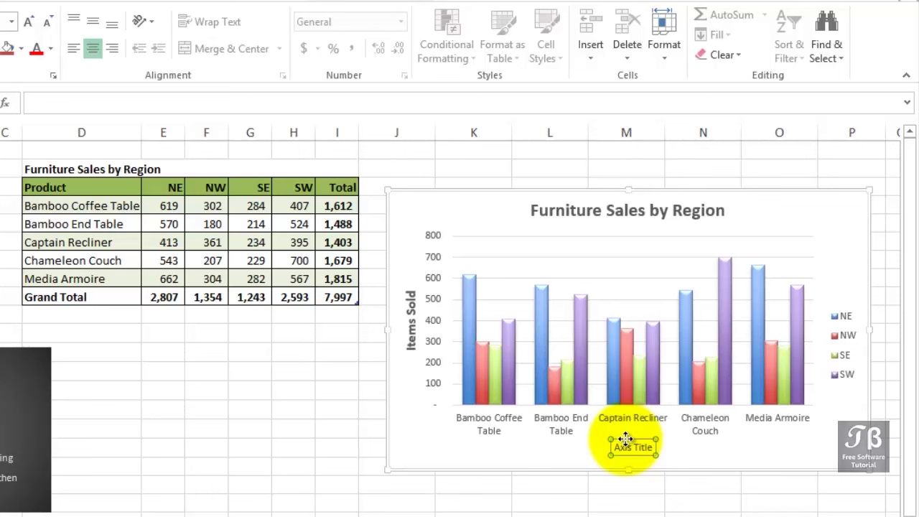
{"action": "key", "text": "Delete"}
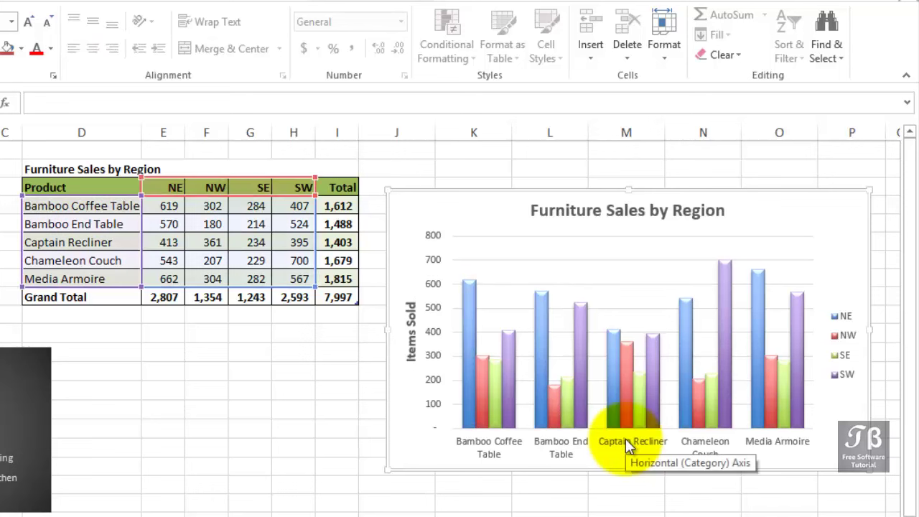
{"action": "left_click", "coordinate": [573, 249]}
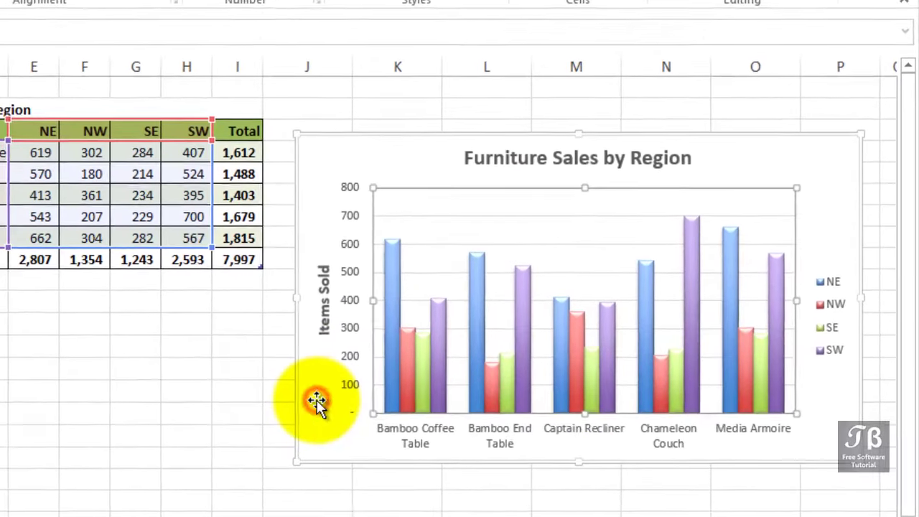
{"action": "left_click", "coordinate": [404, 419]}
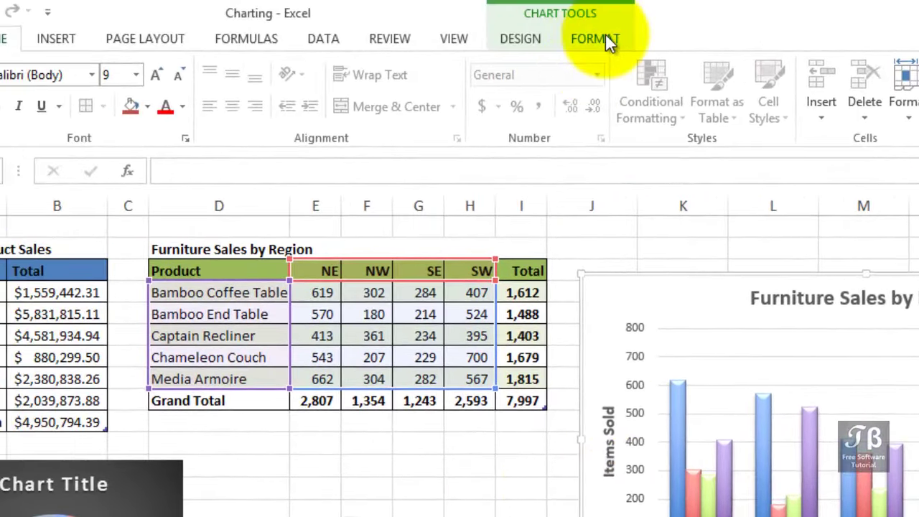
Step: Apply the Subtle Effect – Aqua, Accent 5 shape style to the furniture column chart's chart area
{"action": "left_click", "coordinate": [595, 39]}
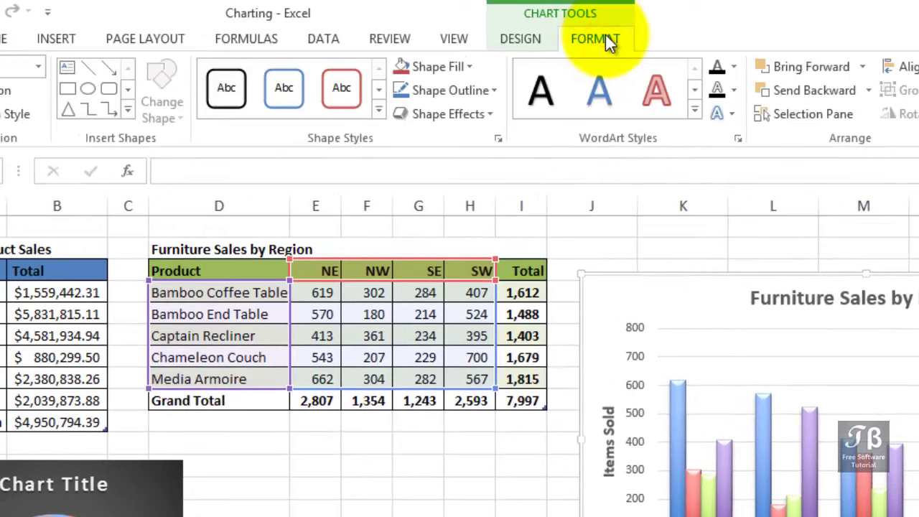
{"action": "left_click", "coordinate": [617, 297]}
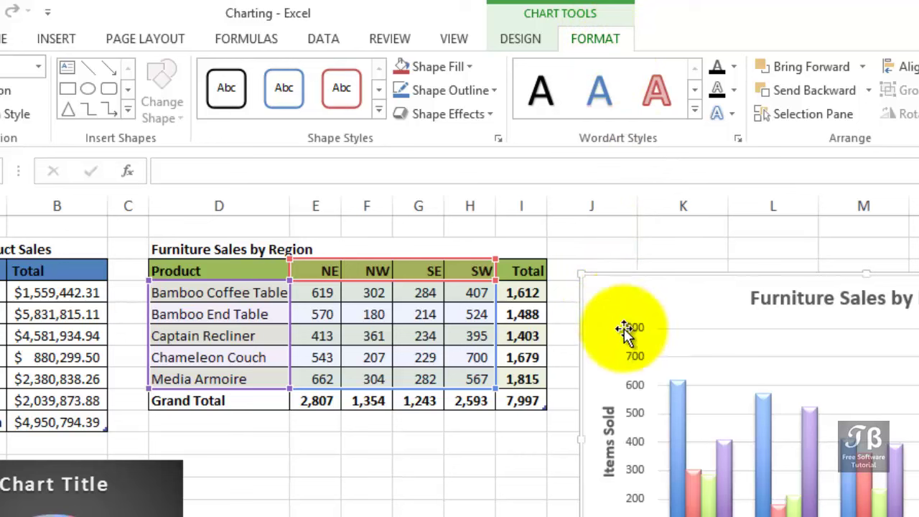
{"action": "left_click", "coordinate": [732, 356]}
{"action": "left_click", "coordinate": [723, 347]}
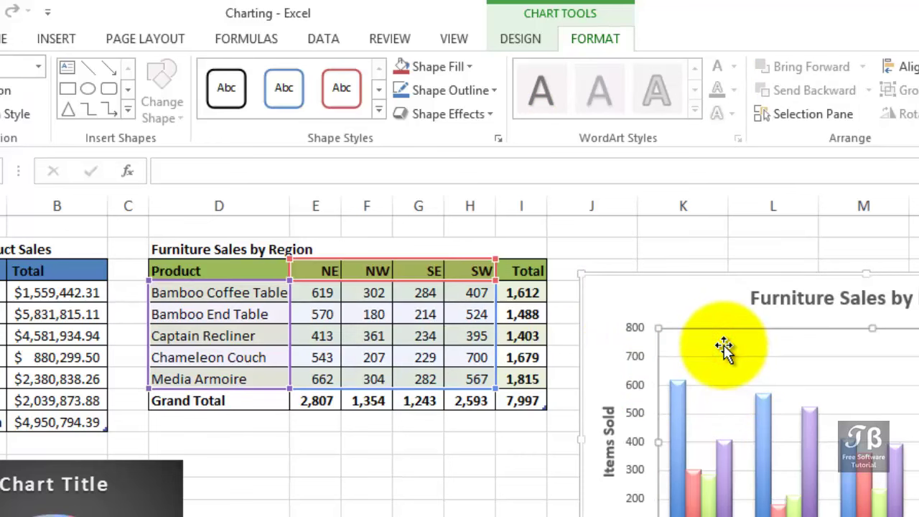
{"action": "left_click", "coordinate": [629, 307]}
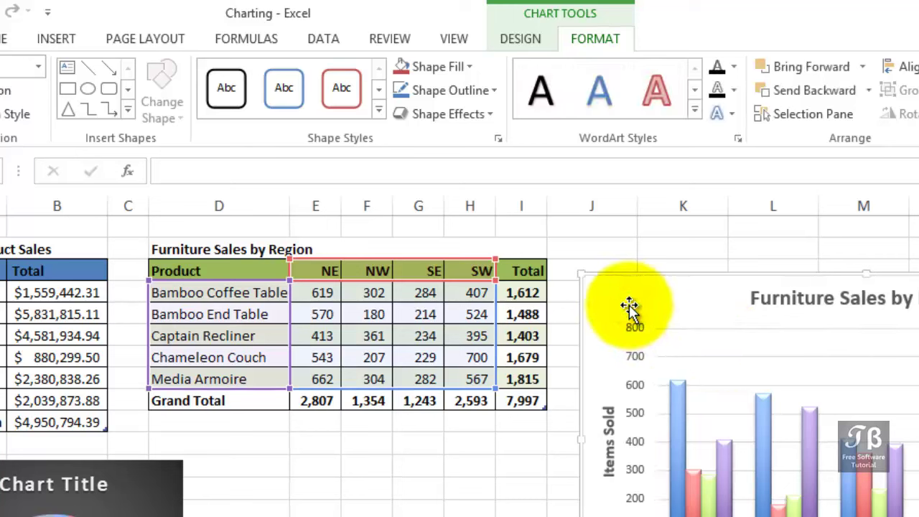
{"action": "left_click", "coordinate": [379, 112]}
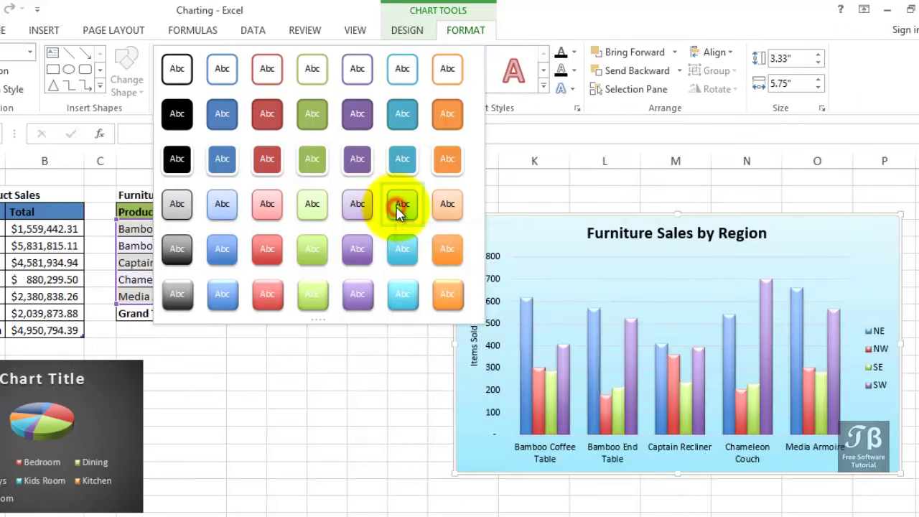
{"action": "left_click", "coordinate": [401, 206]}
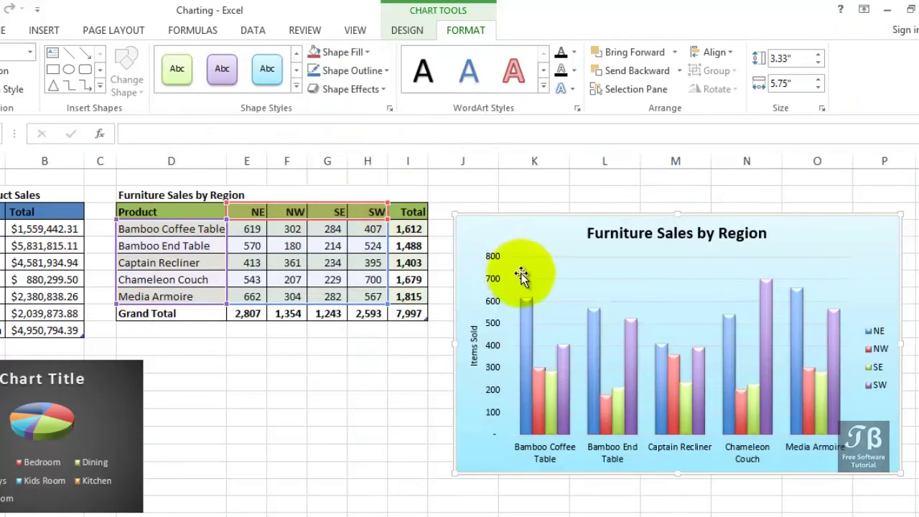
{"action": "left_click", "coordinate": [558, 274]}
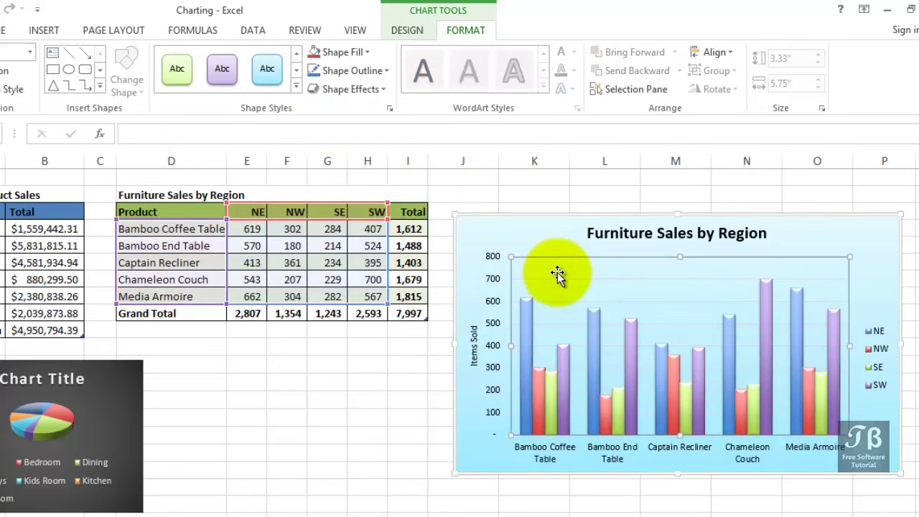
Step: Apply the Moderate Effect – Olive Green, Accent 3 shape style to the column chart's plot area
{"action": "left_click", "coordinate": [296, 87]}
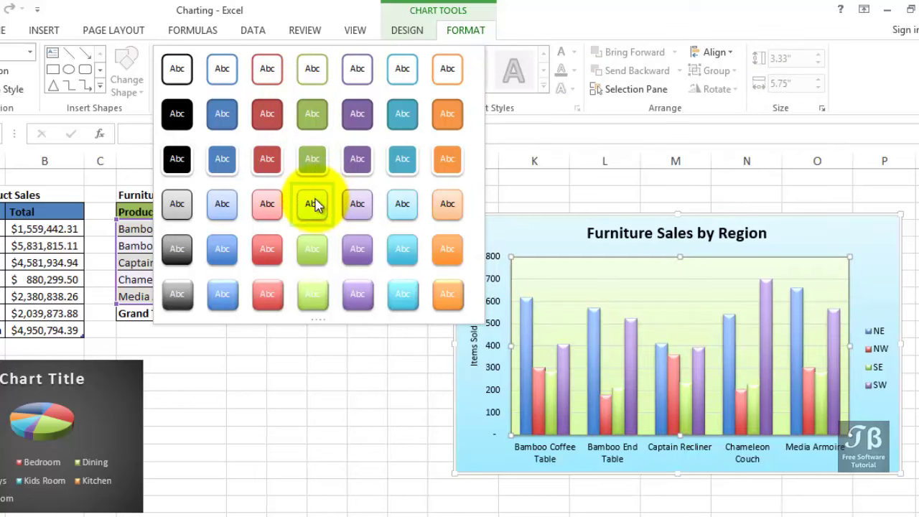
{"action": "left_click", "coordinate": [315, 249]}
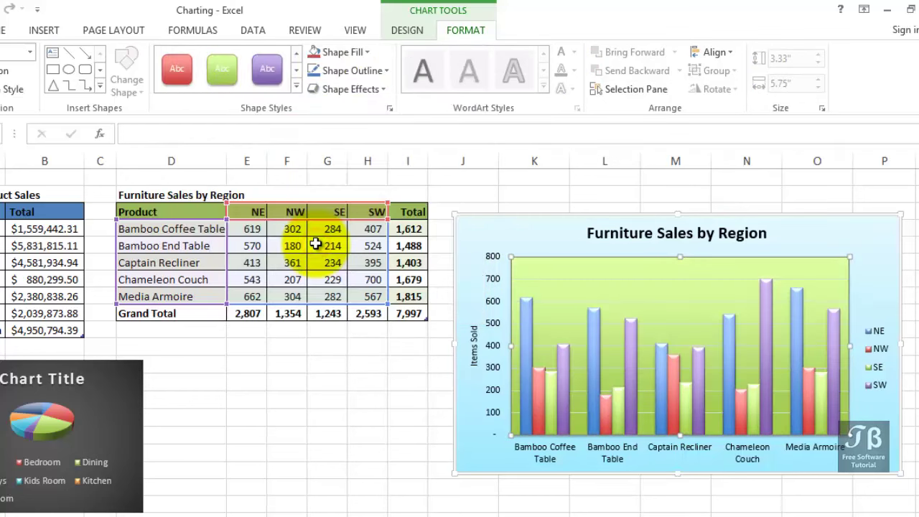
{"action": "left_click", "coordinate": [478, 438]}
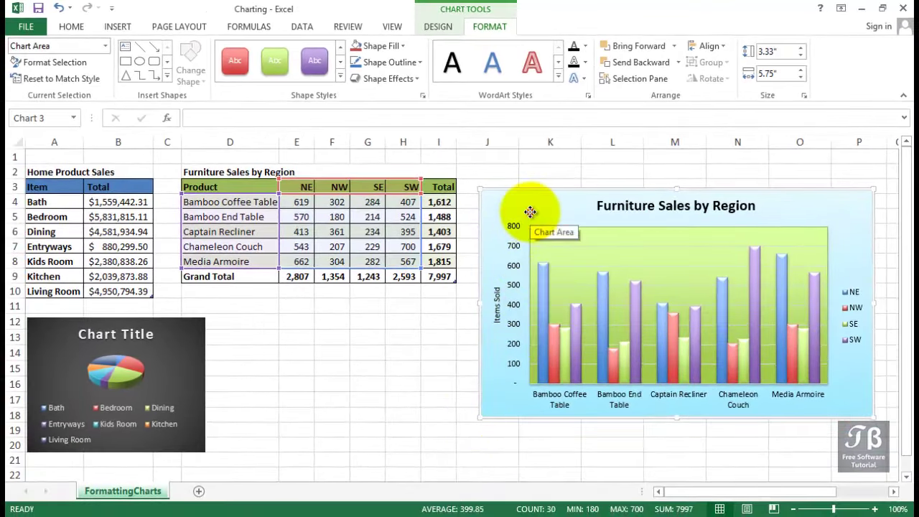
{"action": "left_click", "coordinate": [436, 29]}
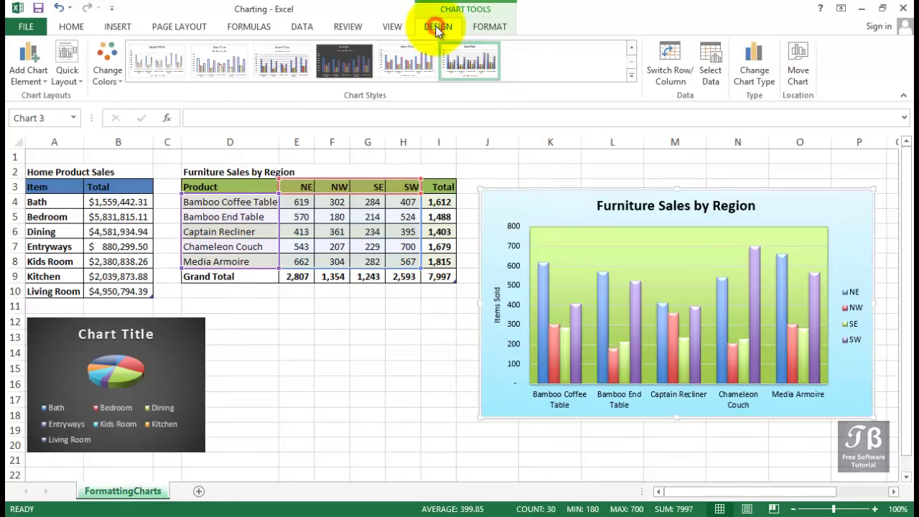
{"action": "left_click", "coordinate": [77, 74]}
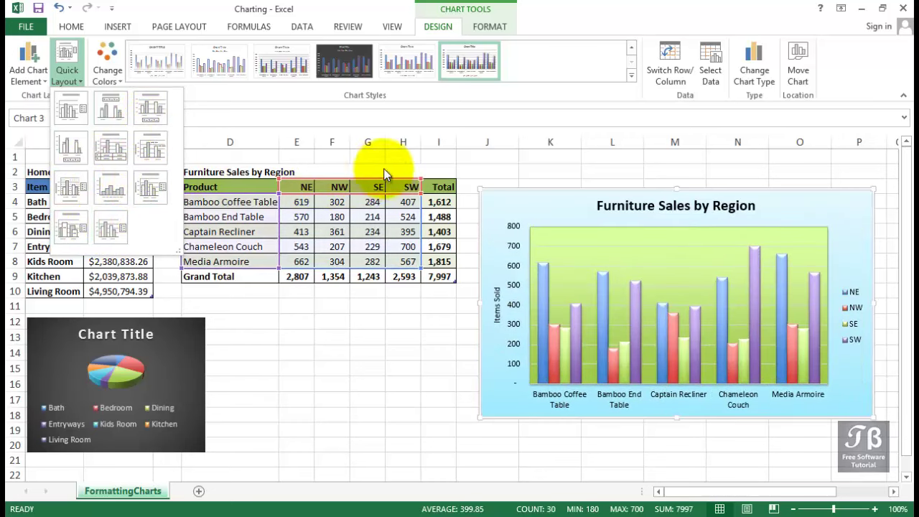
{"action": "left_click", "coordinate": [482, 27]}
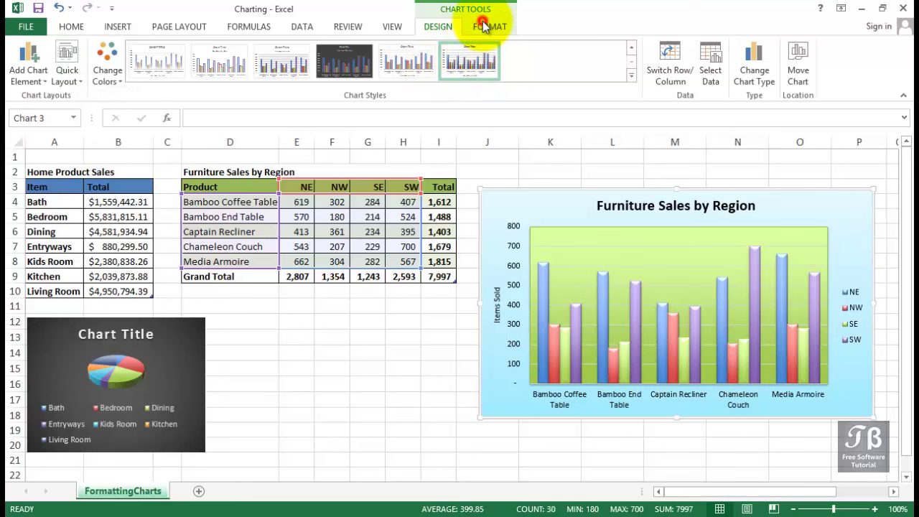